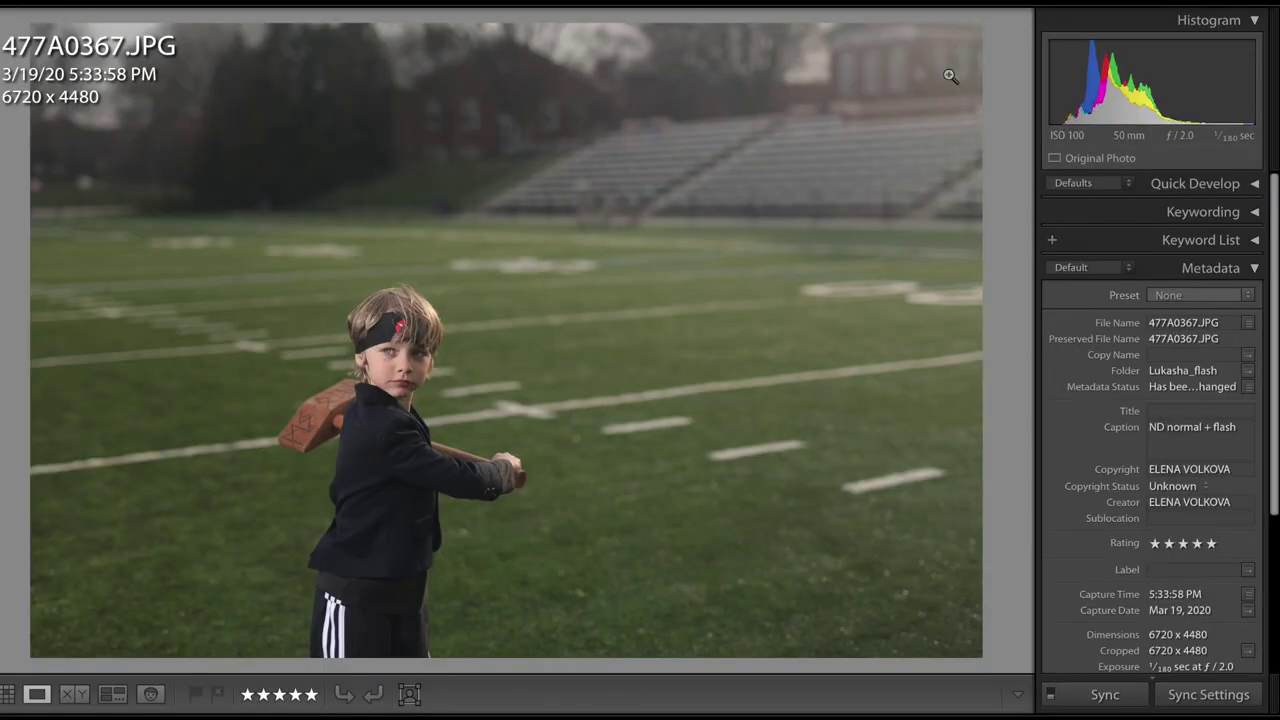
# Inspect the boy's face at 1:1 in two consecutive shots, ending on 477A0392.JPG.
pyautogui.click(469, 301)
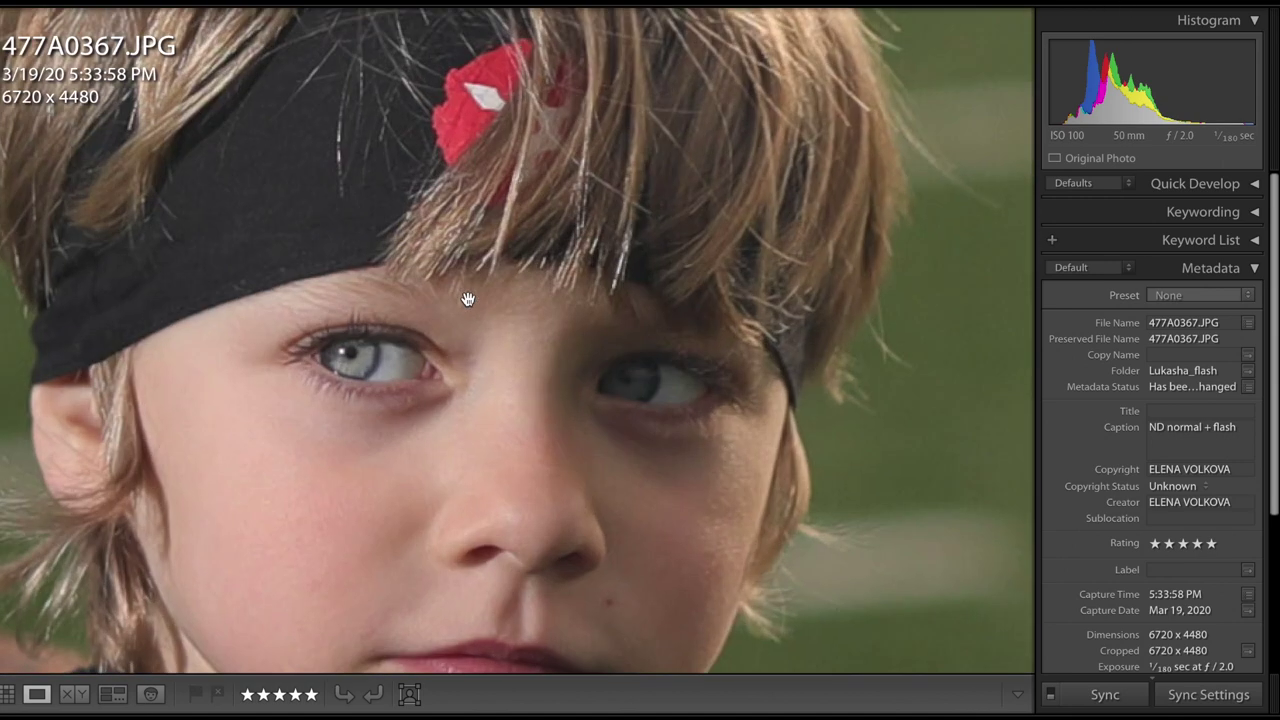
pyautogui.click(467, 299)
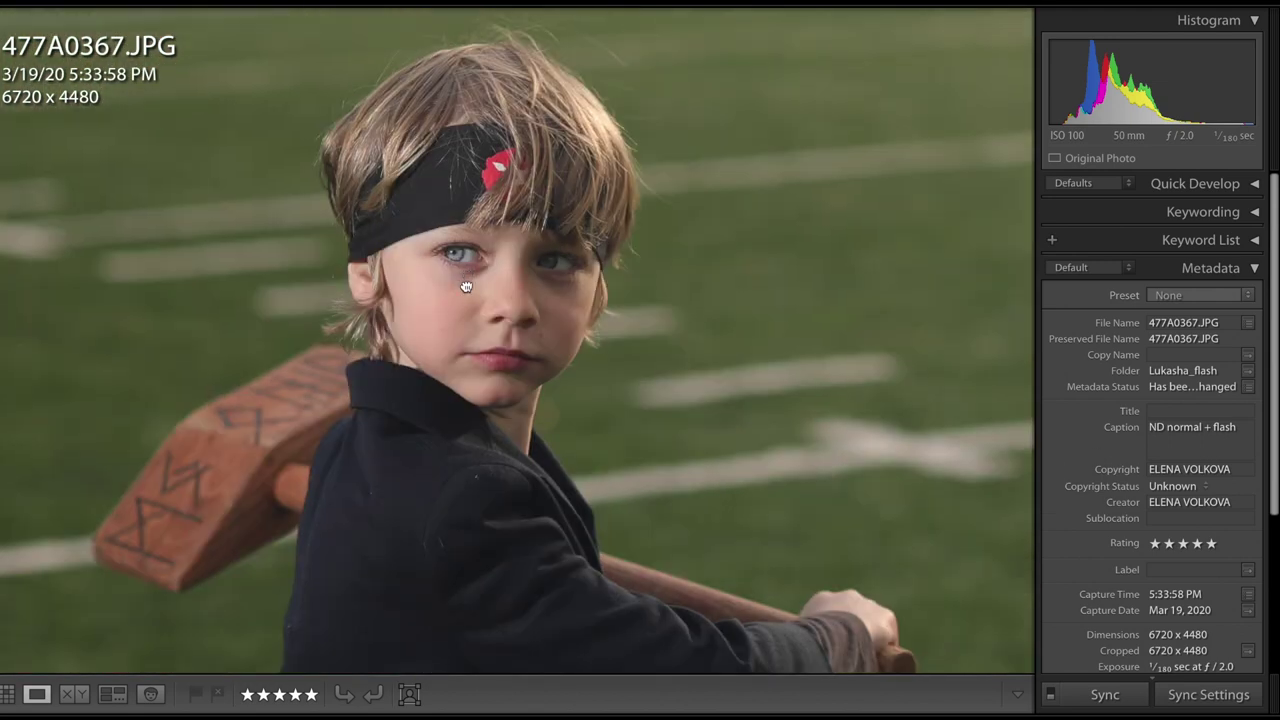
pyautogui.press('Right')
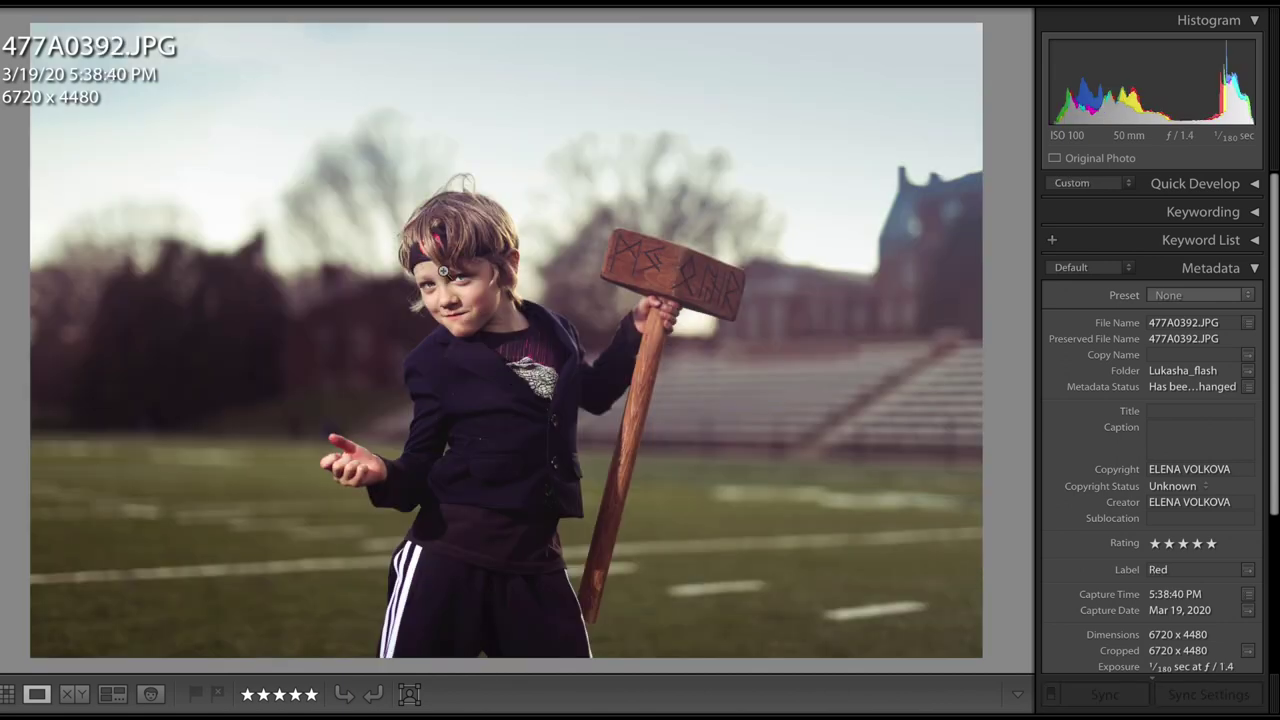
pyautogui.click(506, 222)
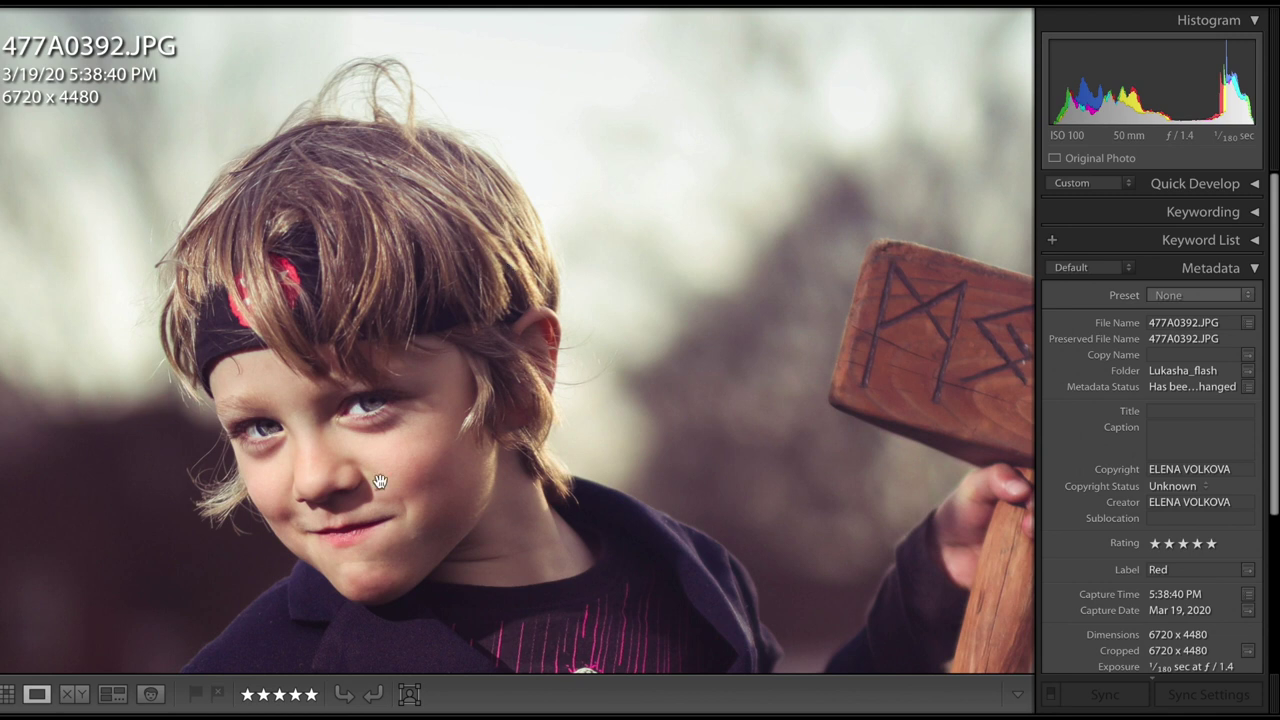
pyautogui.click(631, 389)
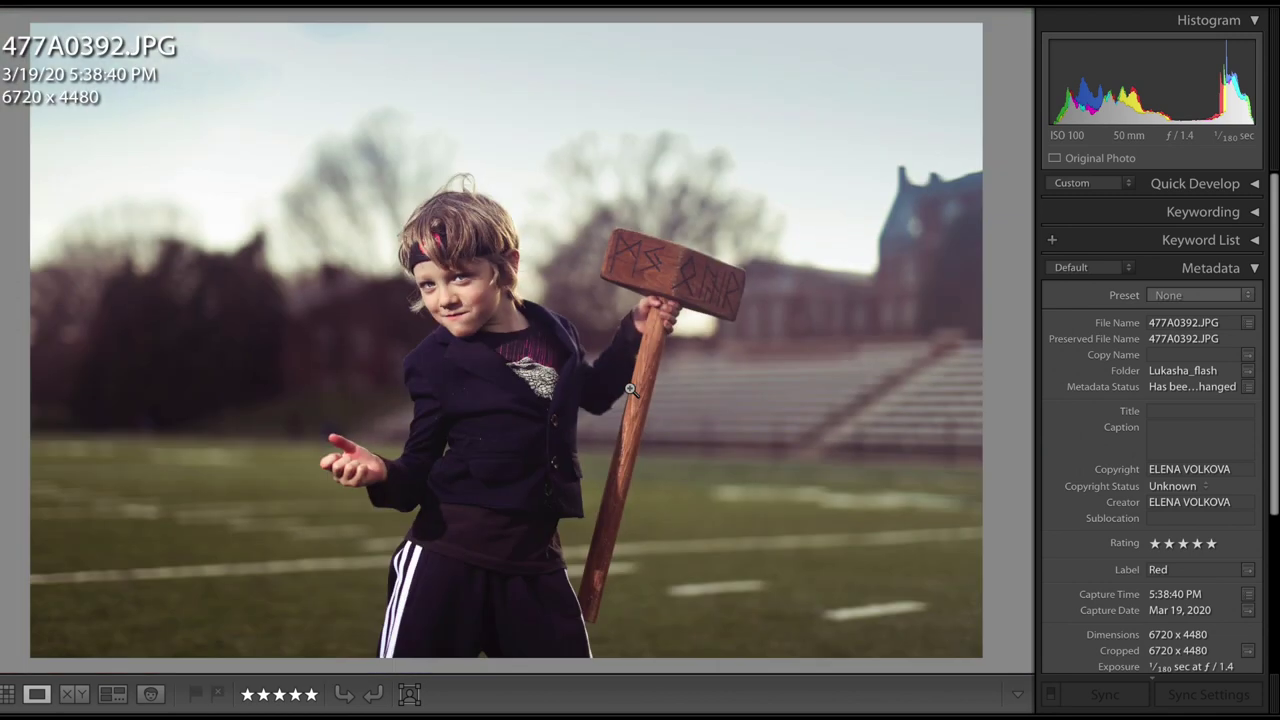
# Advance through 477A0393, 477A0395 and 477A0396 to 477A0399.JPG in Loupe view.
pyautogui.press('Right')
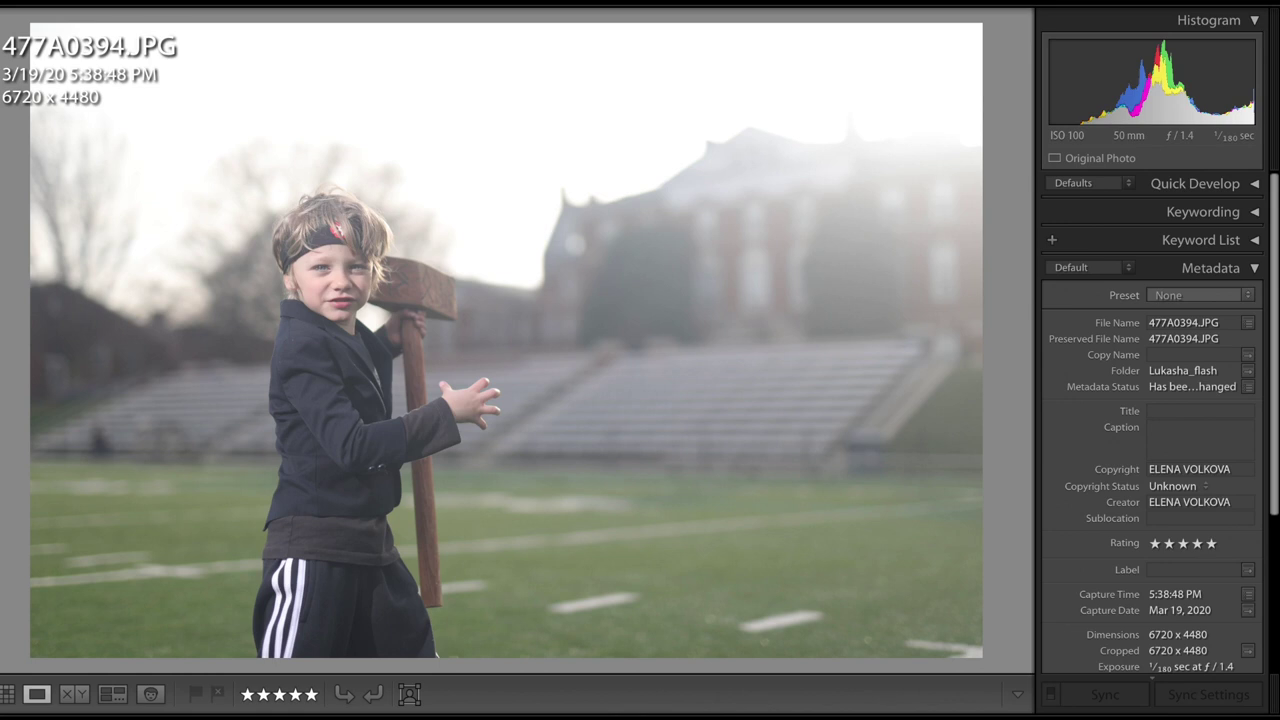
pyautogui.press('Right')
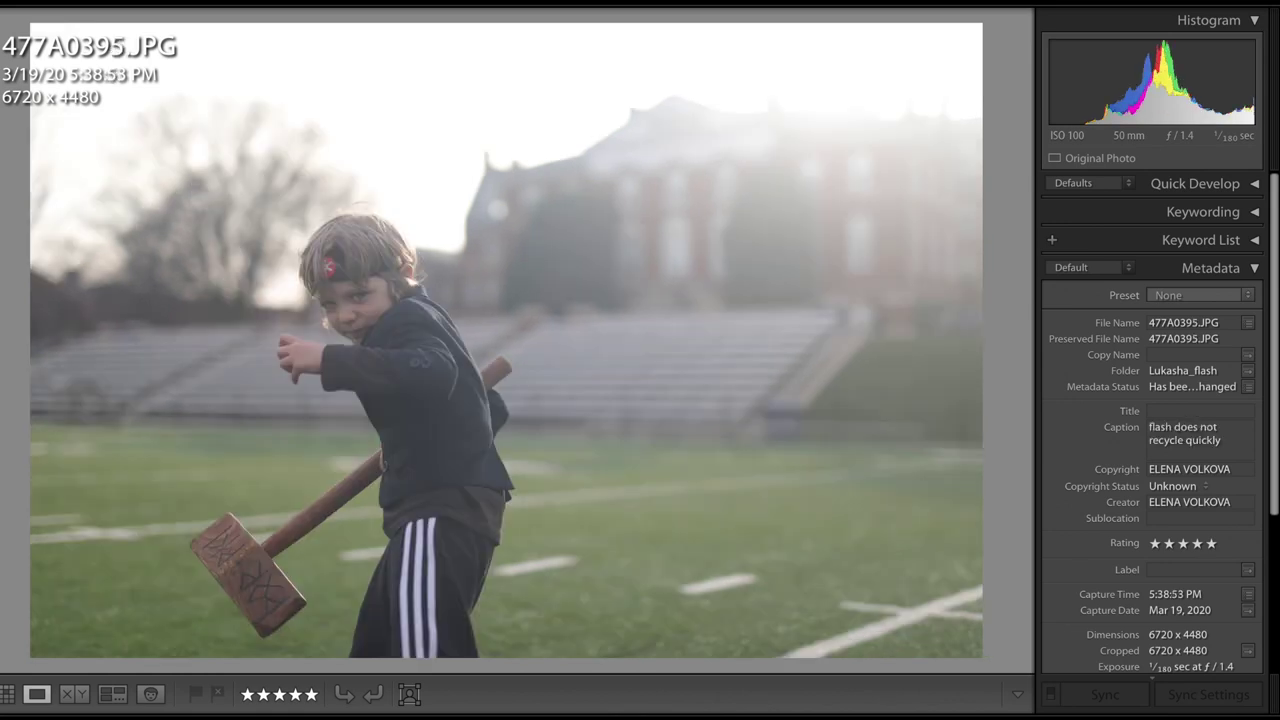
pyautogui.press('Right')
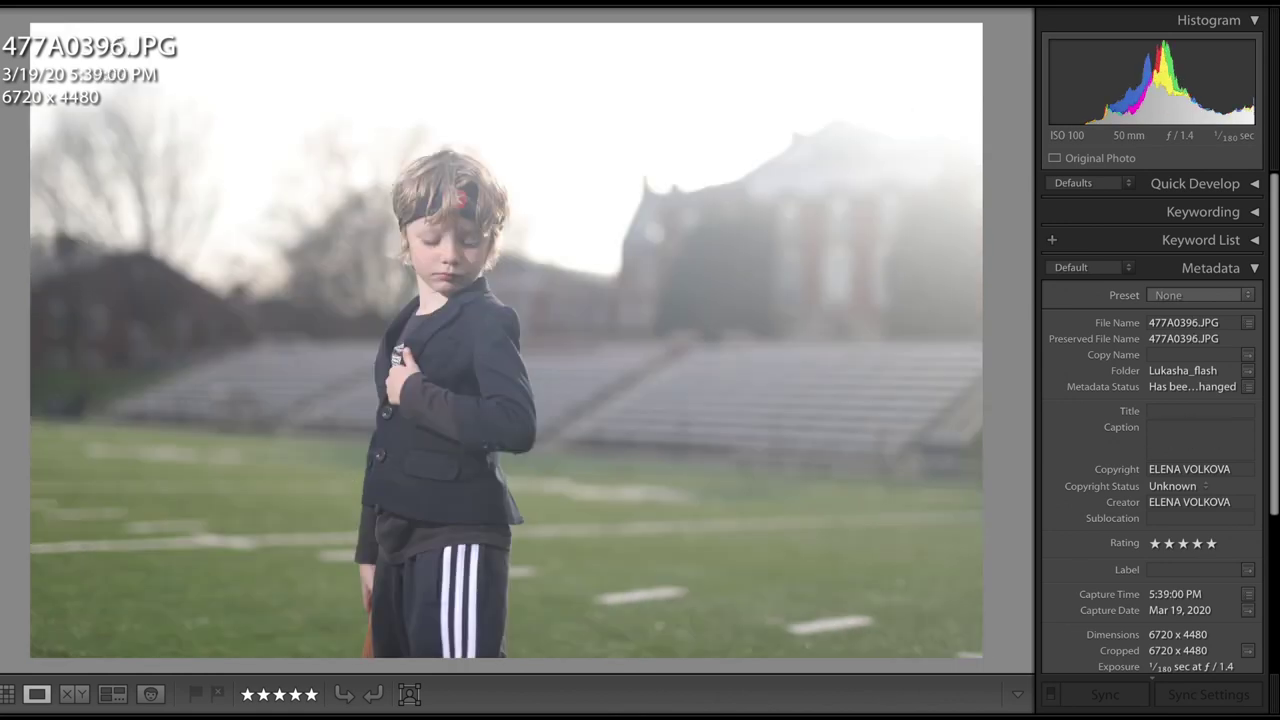
pyautogui.press('Left')
pyautogui.press('Right')
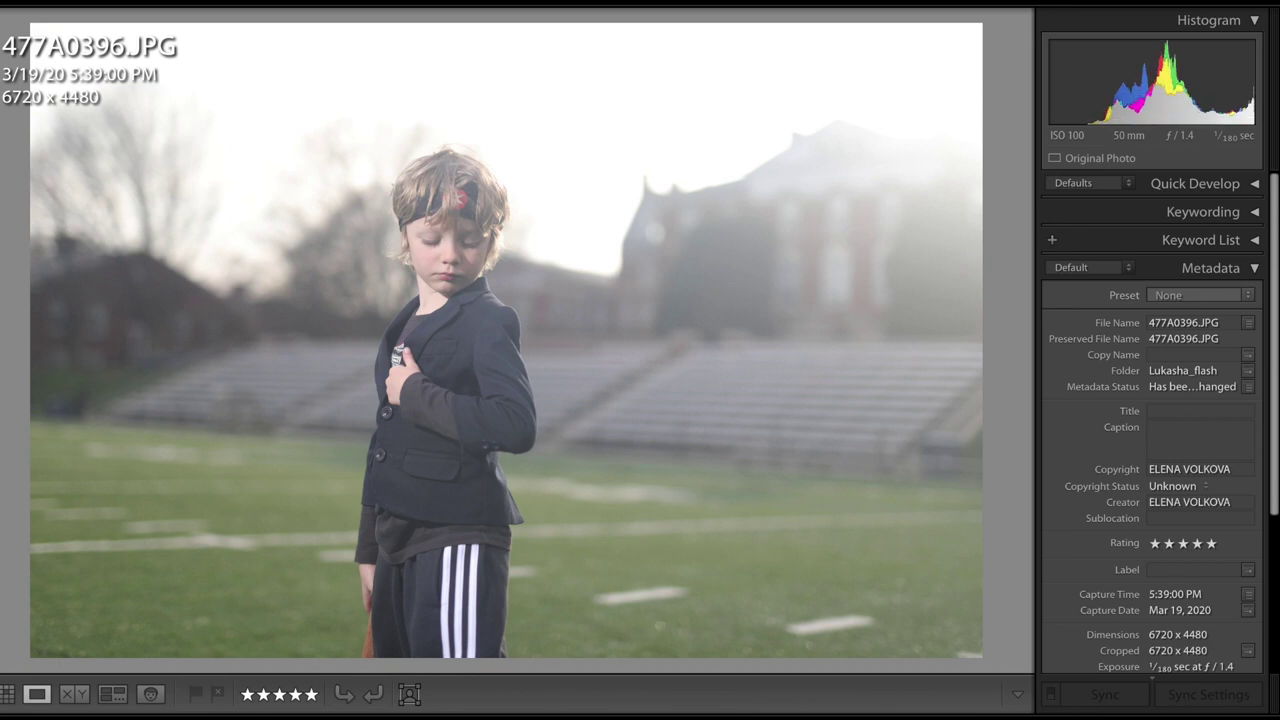
pyautogui.press('Right')
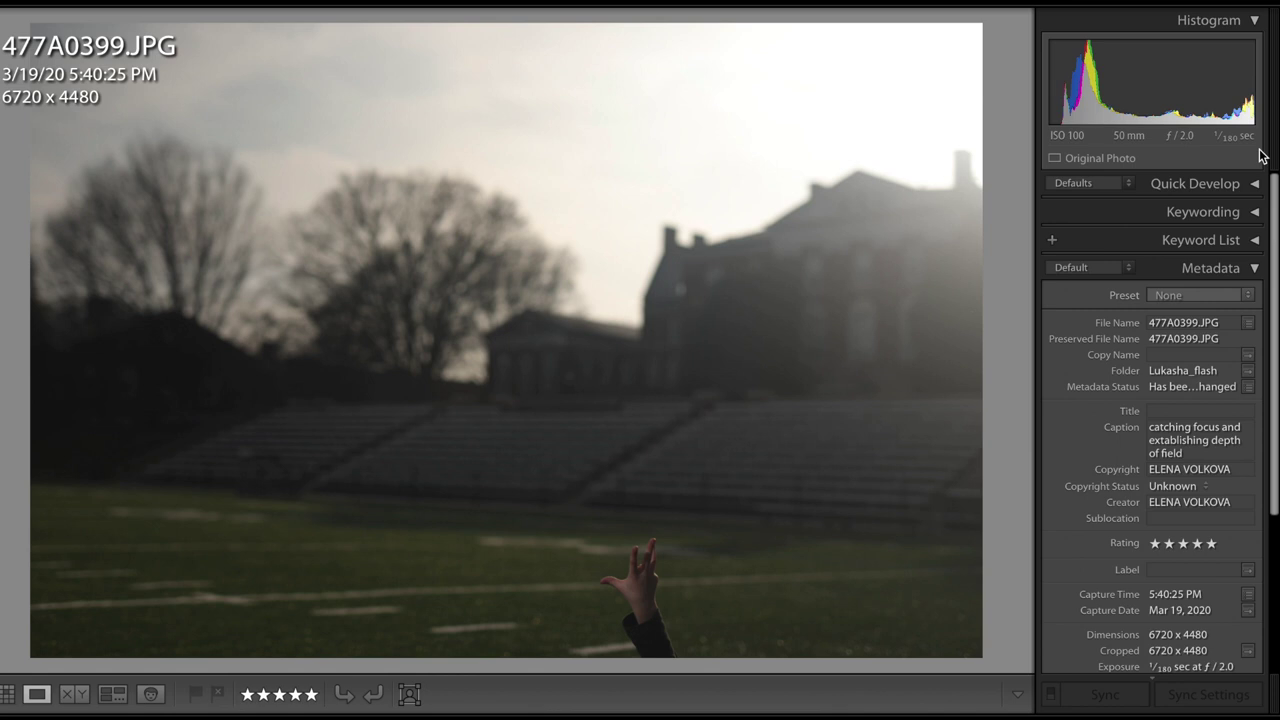
# Browse forward through the seated-boy shots 477A0400, 477A0408, 477A0409 and 477A0410.
pyautogui.press('Right')
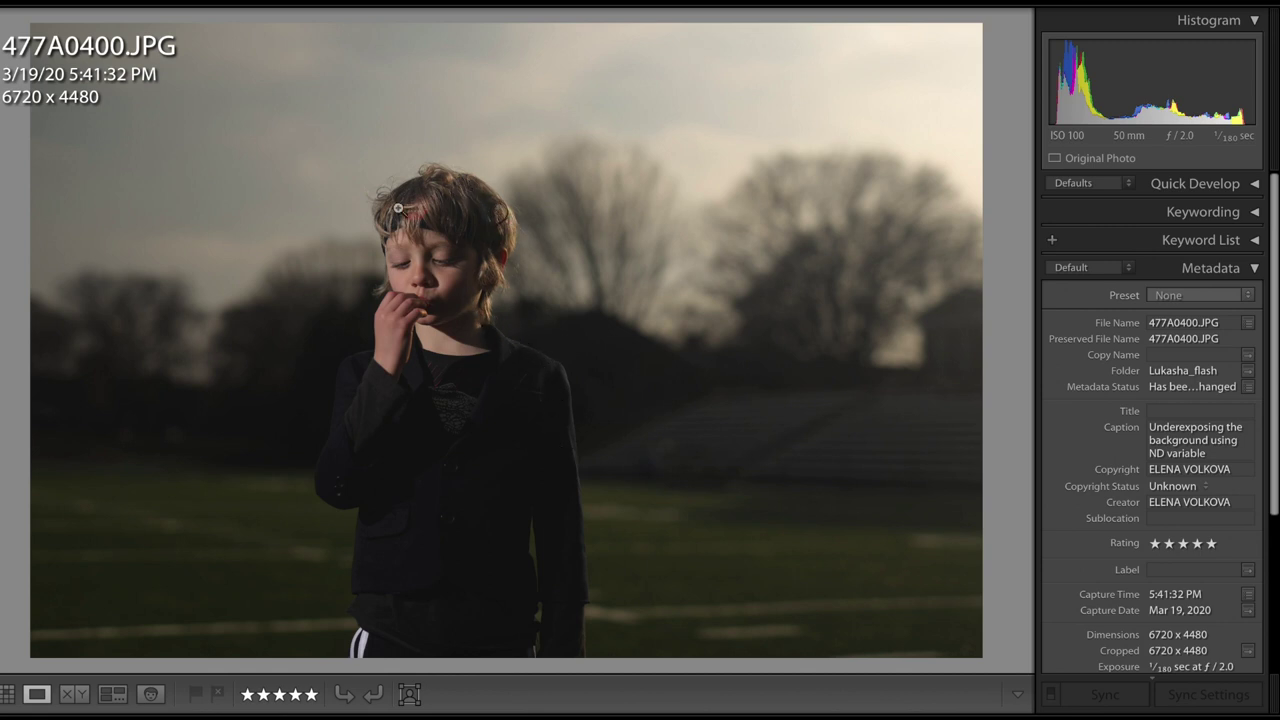
pyautogui.press('Right')
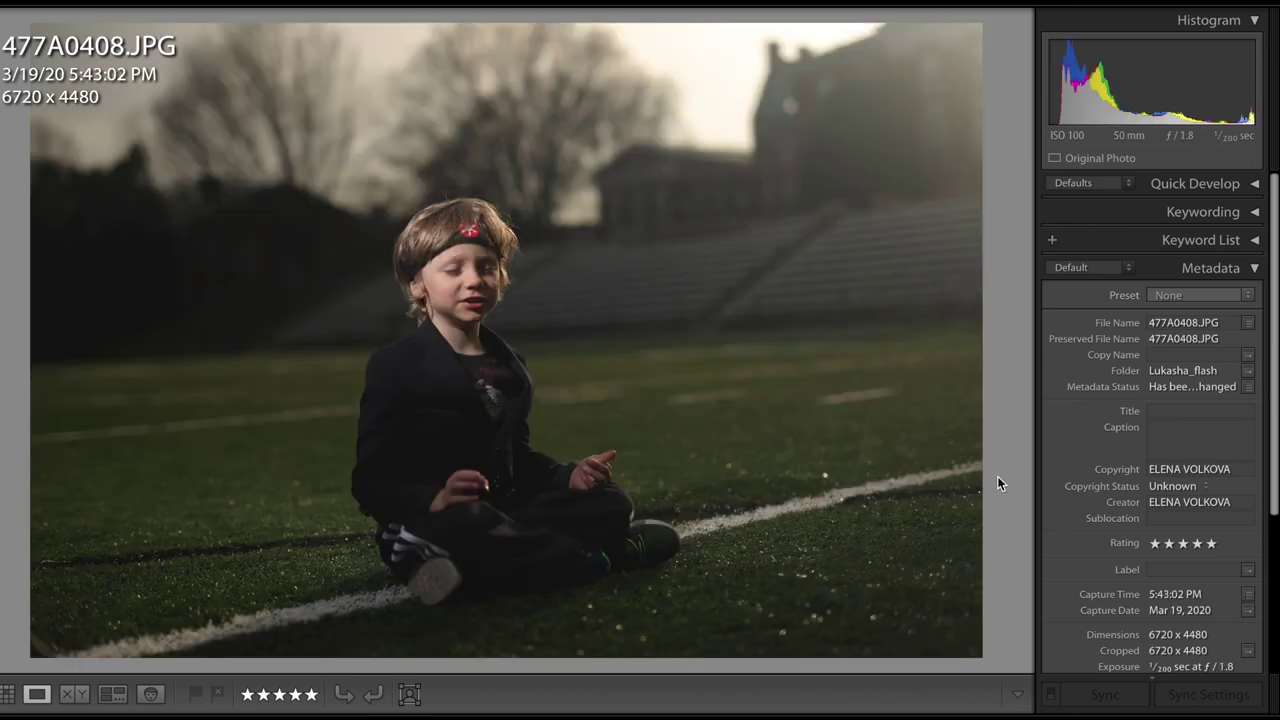
pyautogui.press('Right')
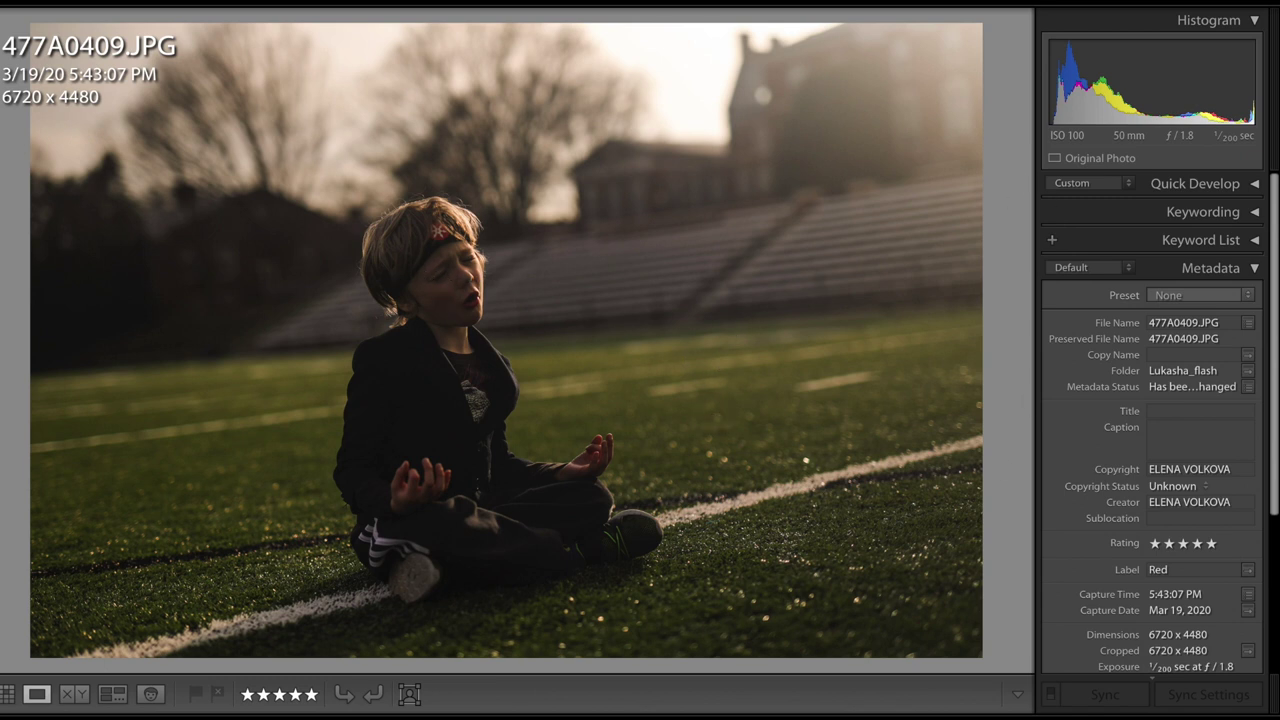
pyautogui.press('Right')
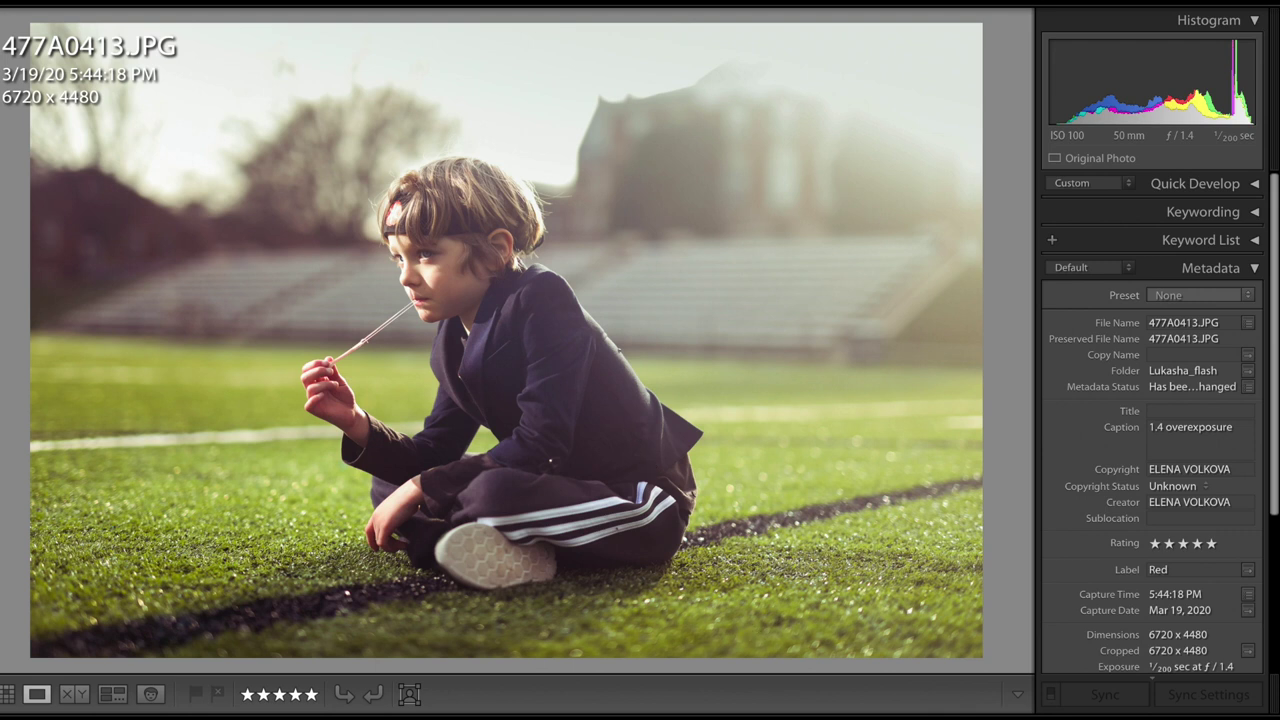
# Advance through 477A0418, 477A0419 and 477A0422 to the hammer shot 477A0425.JPG.
pyautogui.press('Right')
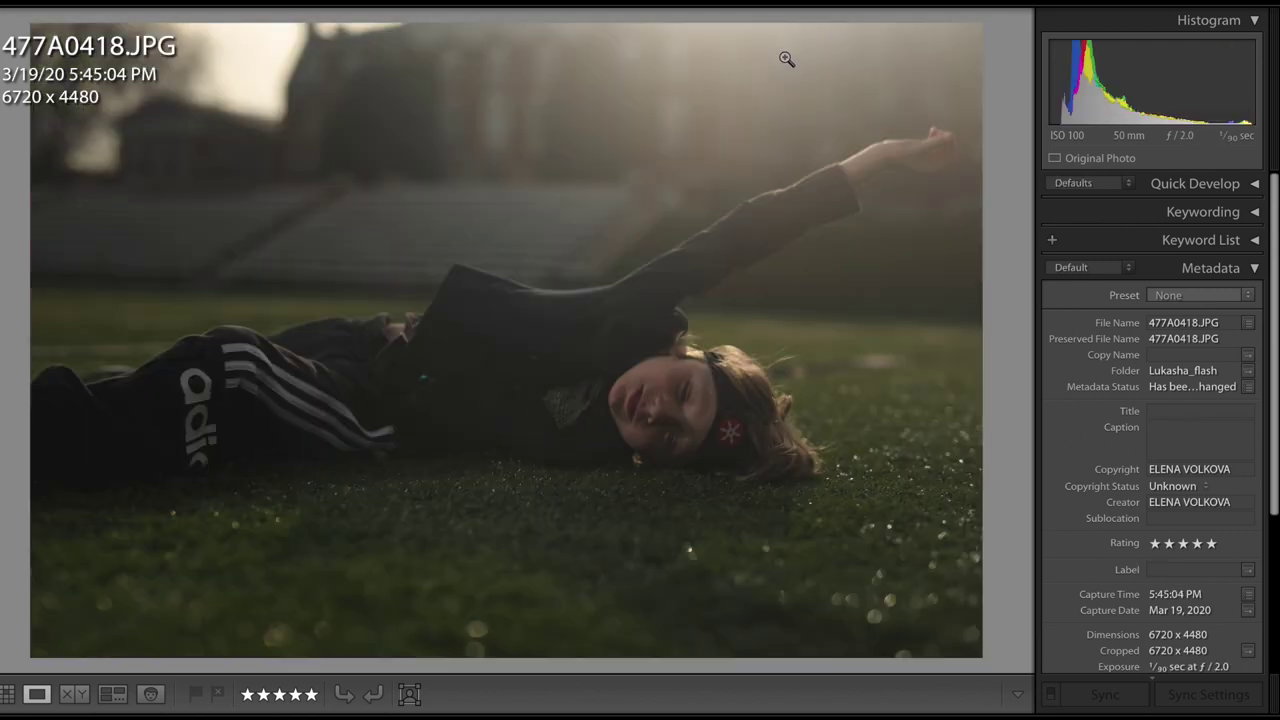
pyautogui.press('Right')
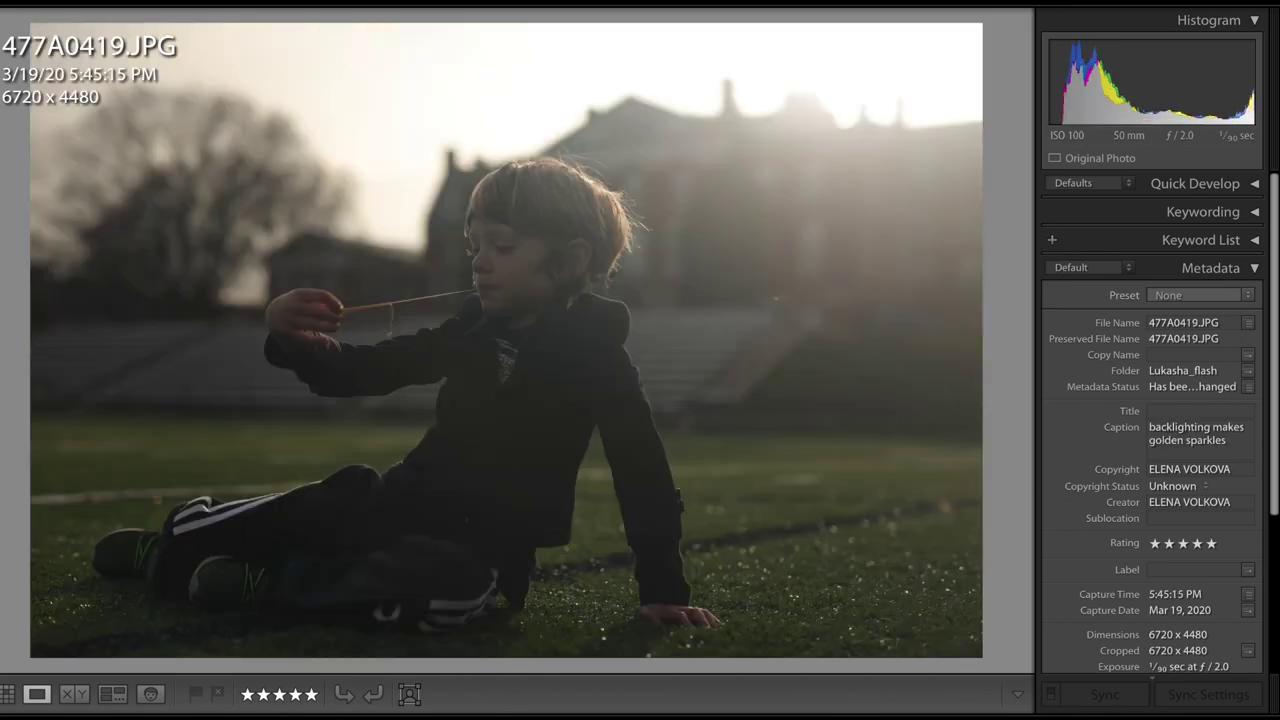
pyautogui.press('Right')
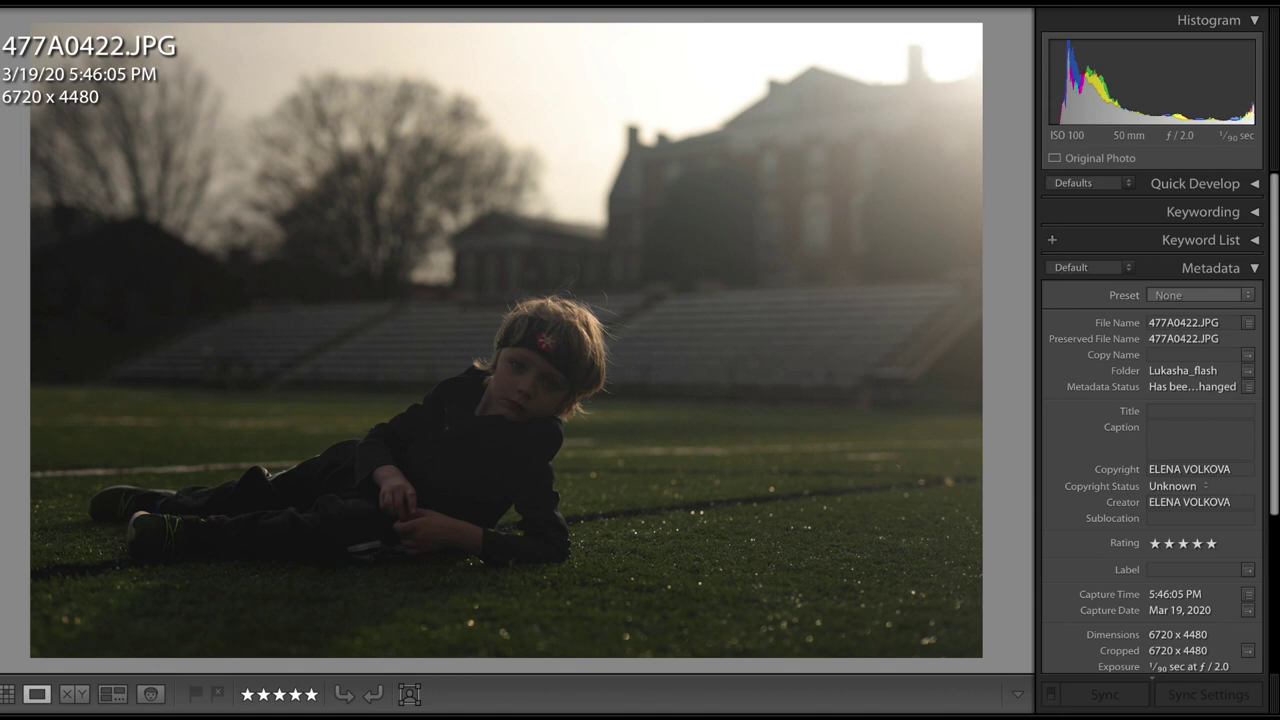
pyautogui.press('Right')
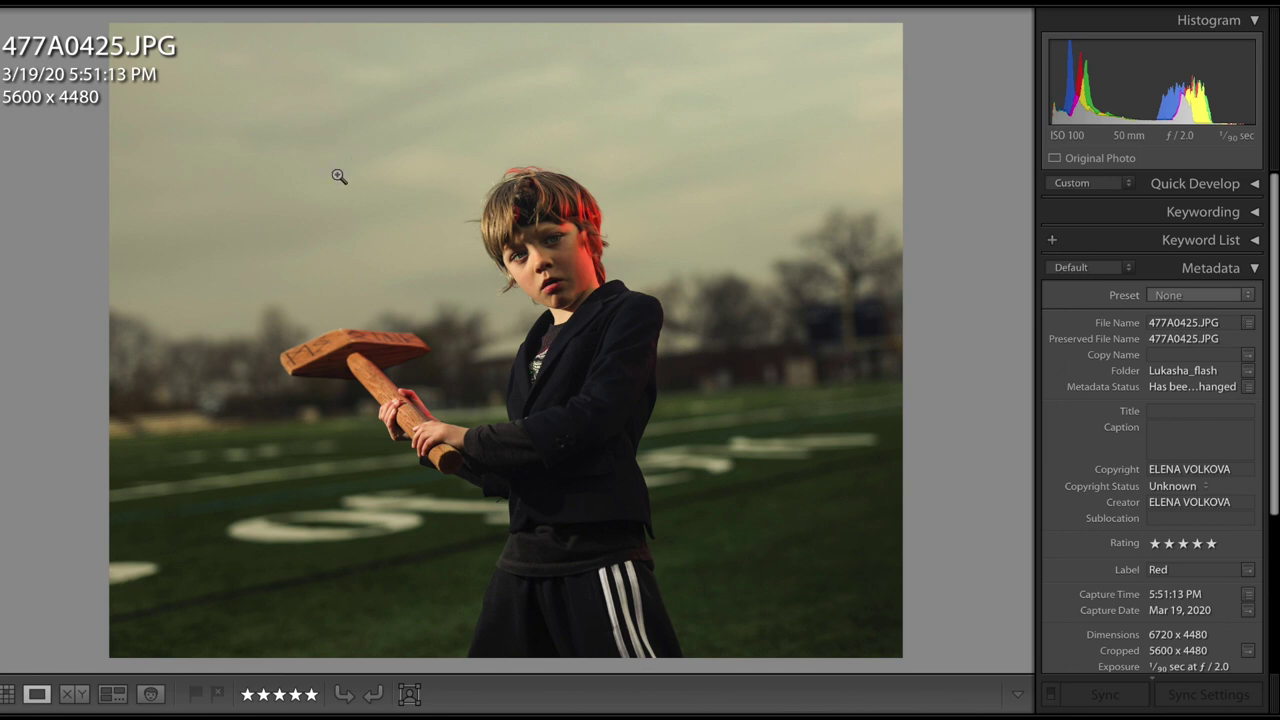
# Compare 477A0425.JPG Before/After side by side in Develop, then advance to 477A0427.JPG.
pyautogui.press('d')
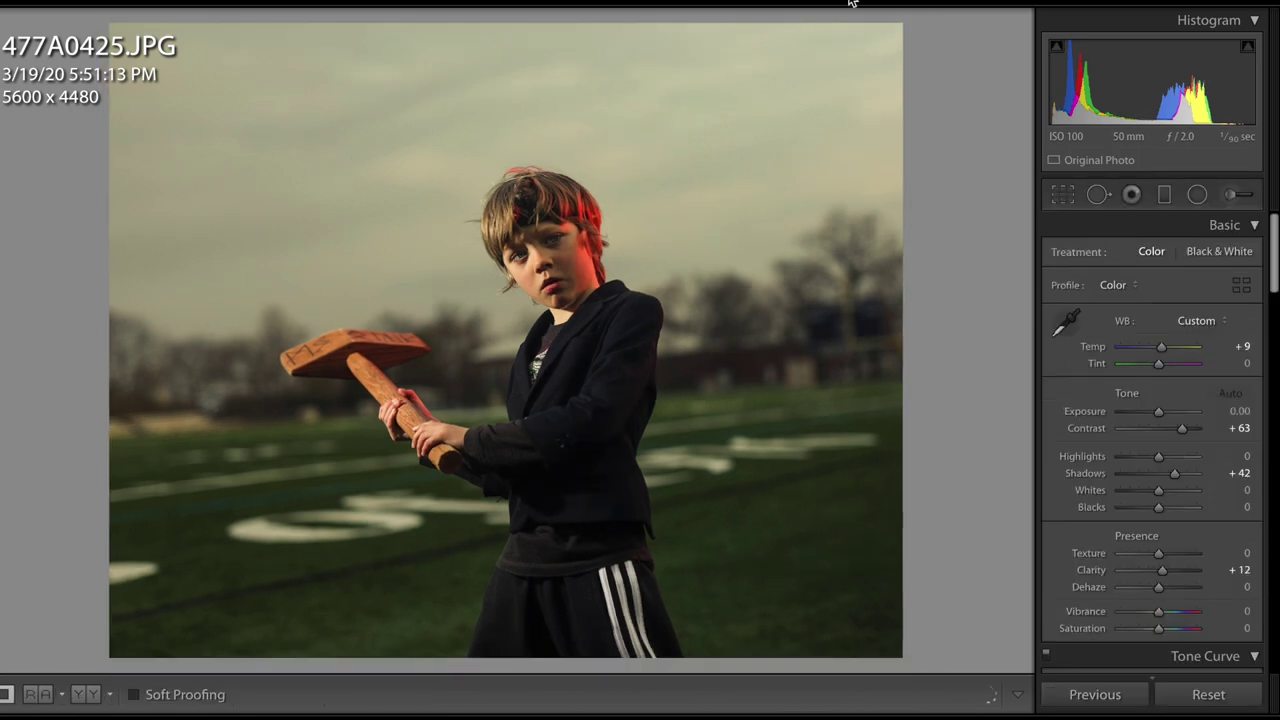
pyautogui.press('y')
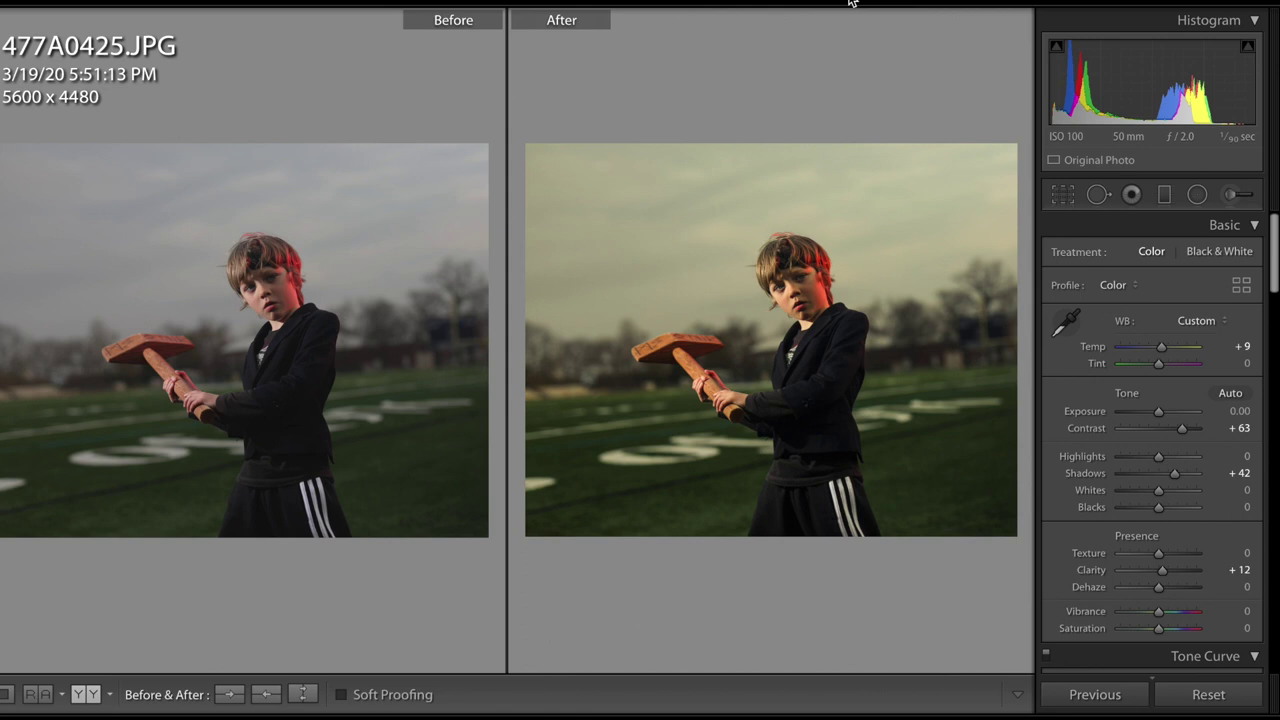
pyautogui.press('y')
pyautogui.press('Right')
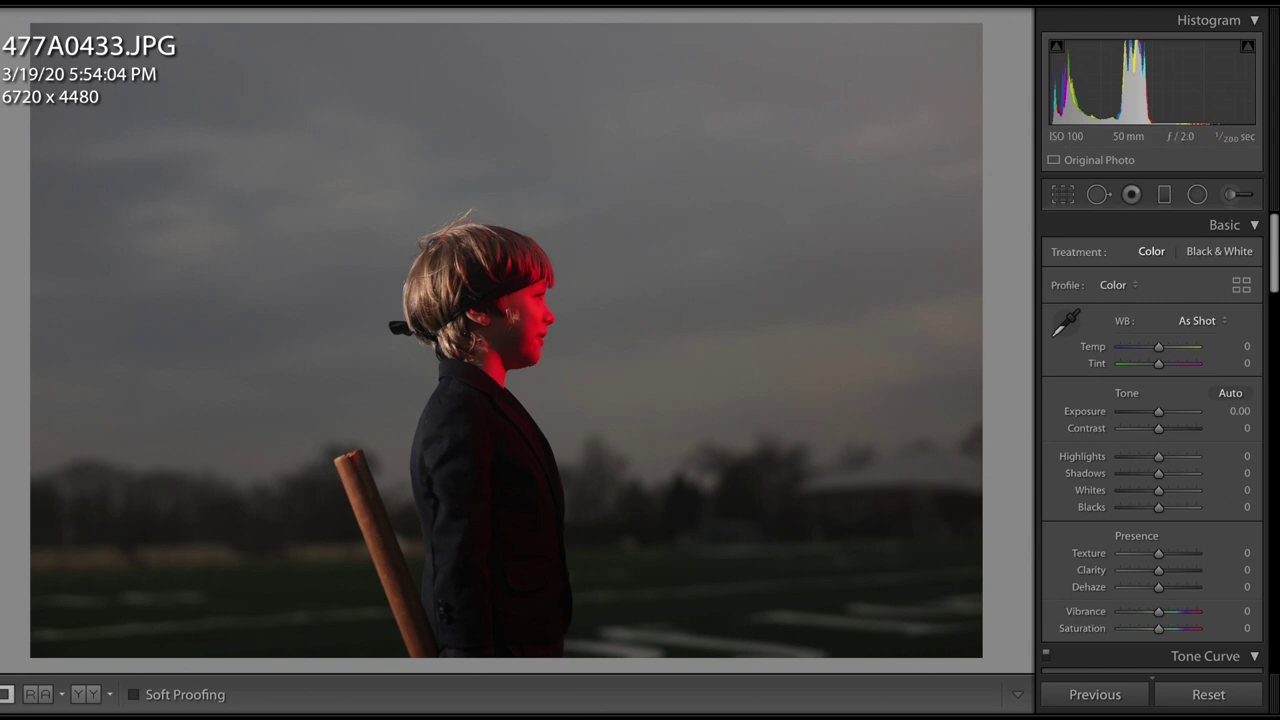
# Step through 477A0434 and 477A0435 to the photographer shot 477A0436.JPG.
pyautogui.press('Right')
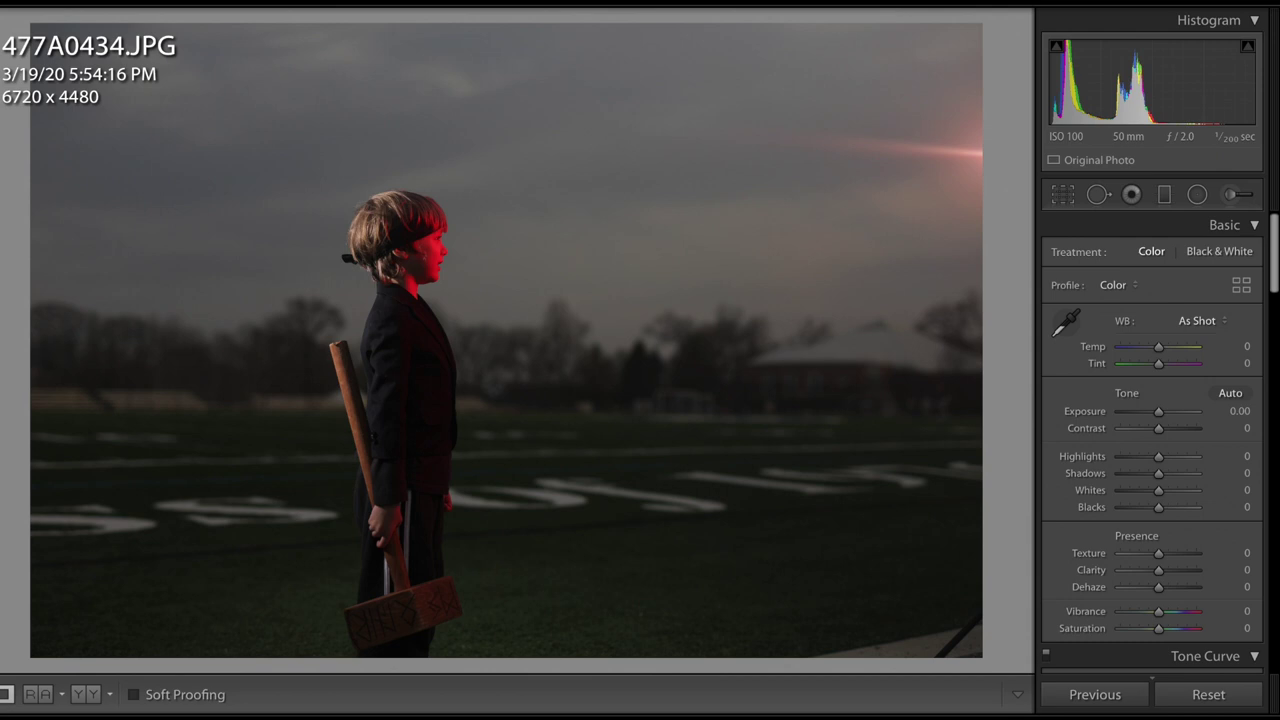
pyautogui.press('Right')
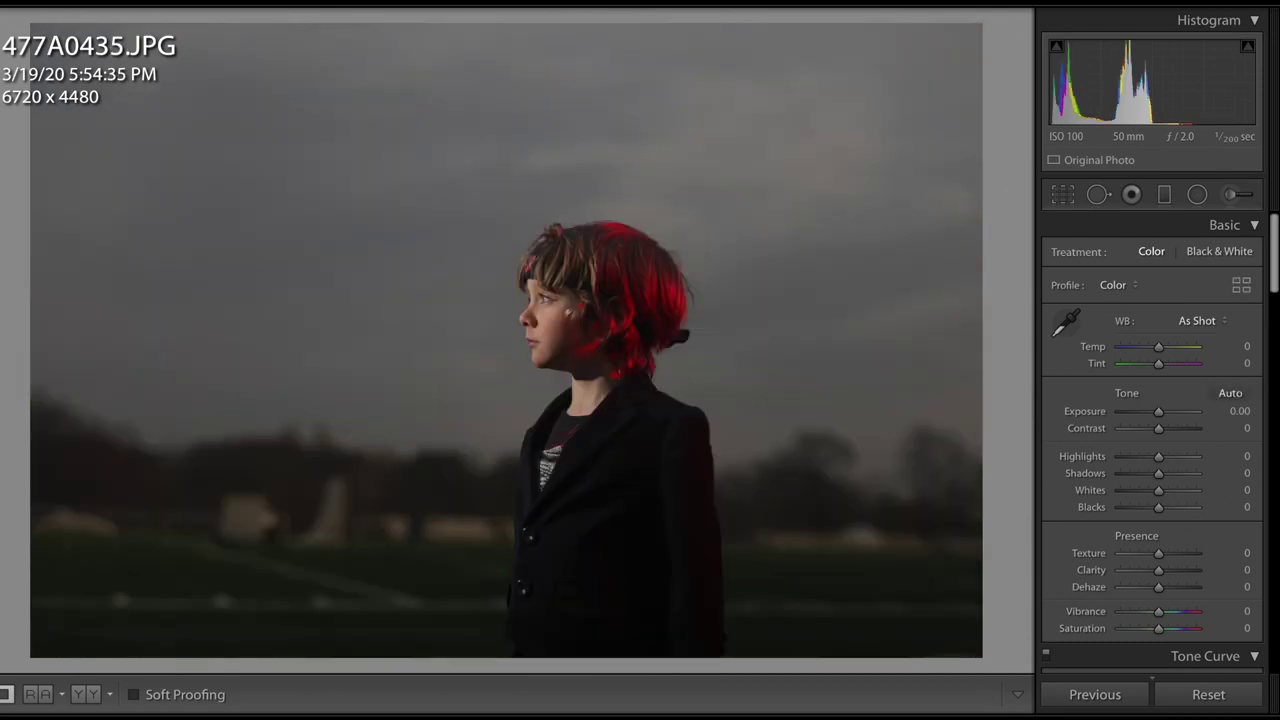
pyautogui.press('Right')
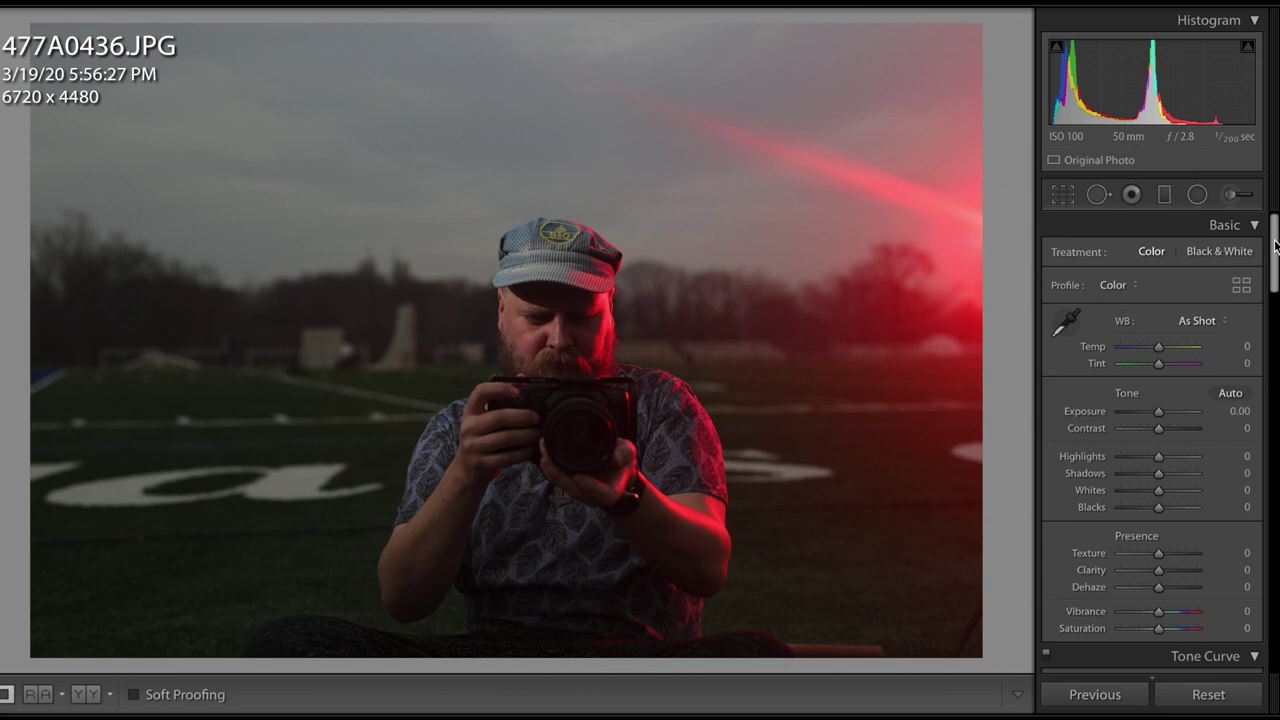
# Scroll through the right-hand Develop panels to review the photo's settings.
pyautogui.scroll(-1, 1275, 246)
pyautogui.scroll(-15, 1275, 246)
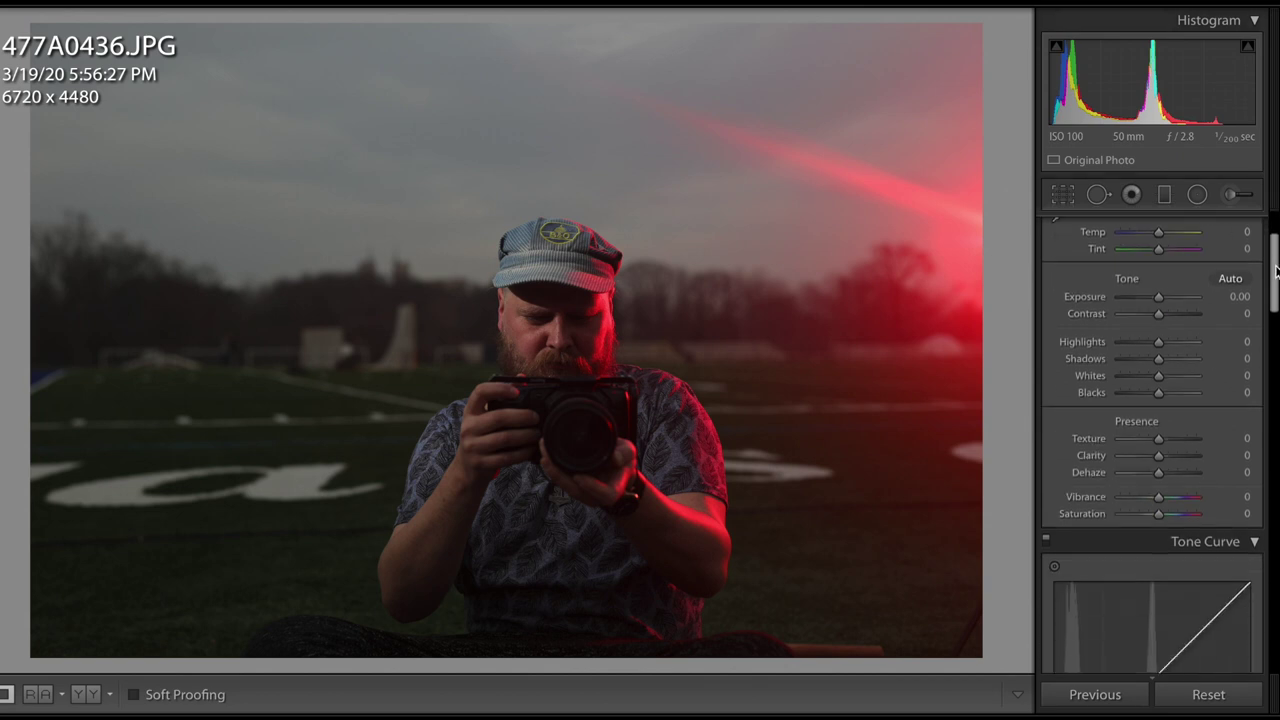
pyautogui.scroll(-2, 1275, 366)
pyautogui.scroll(8, 1275, 366)
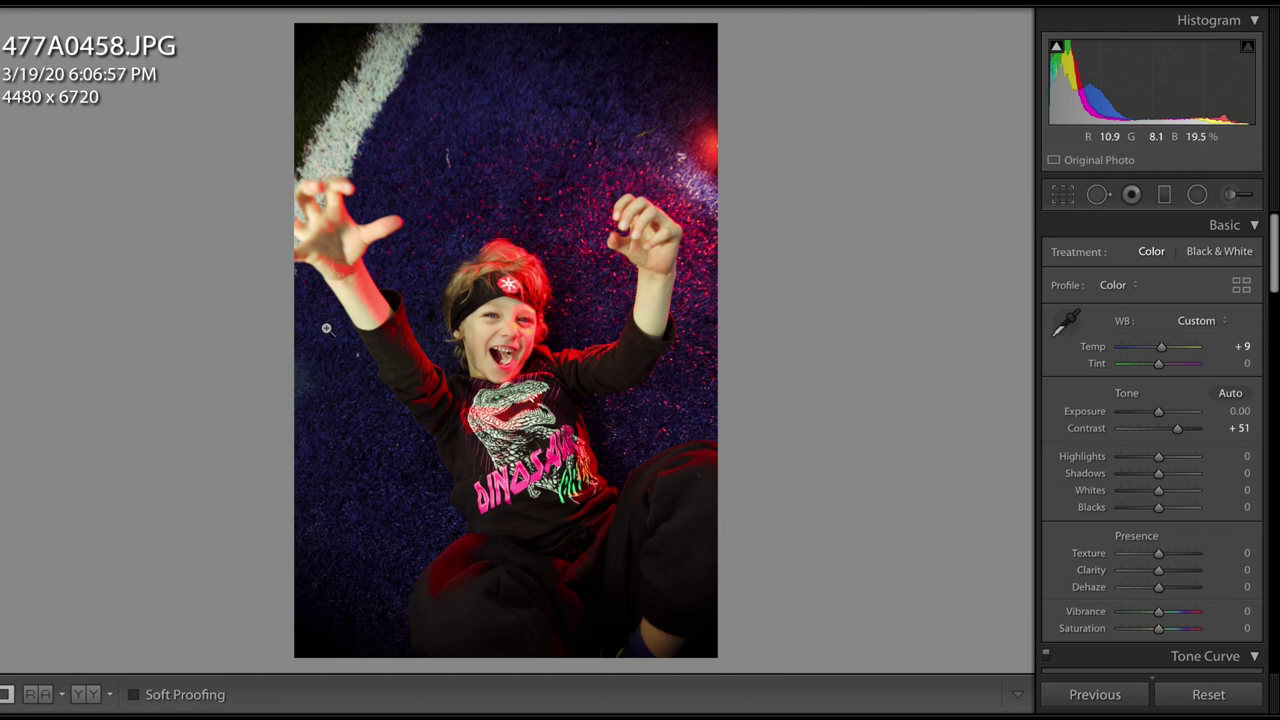
# Advance through 477A0478 and 477A0485 to 477A0486.JPG in Develop.
pyautogui.press('Right')
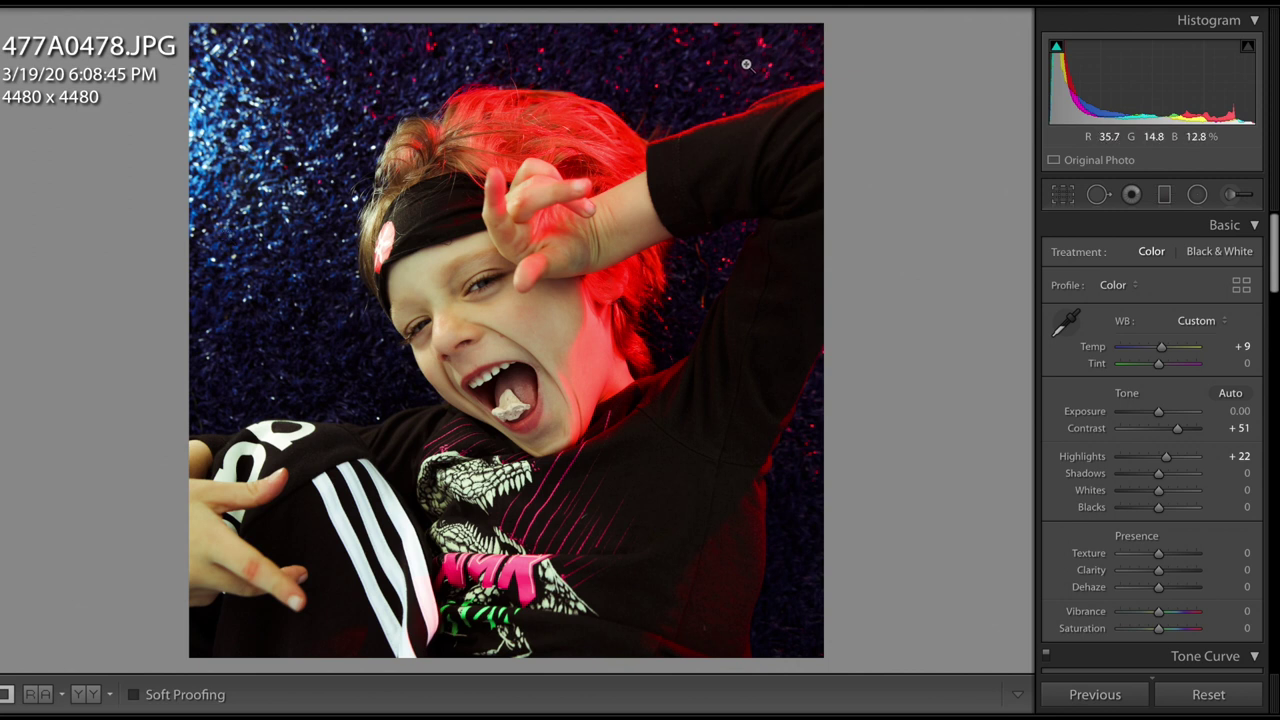
pyautogui.press('Right')
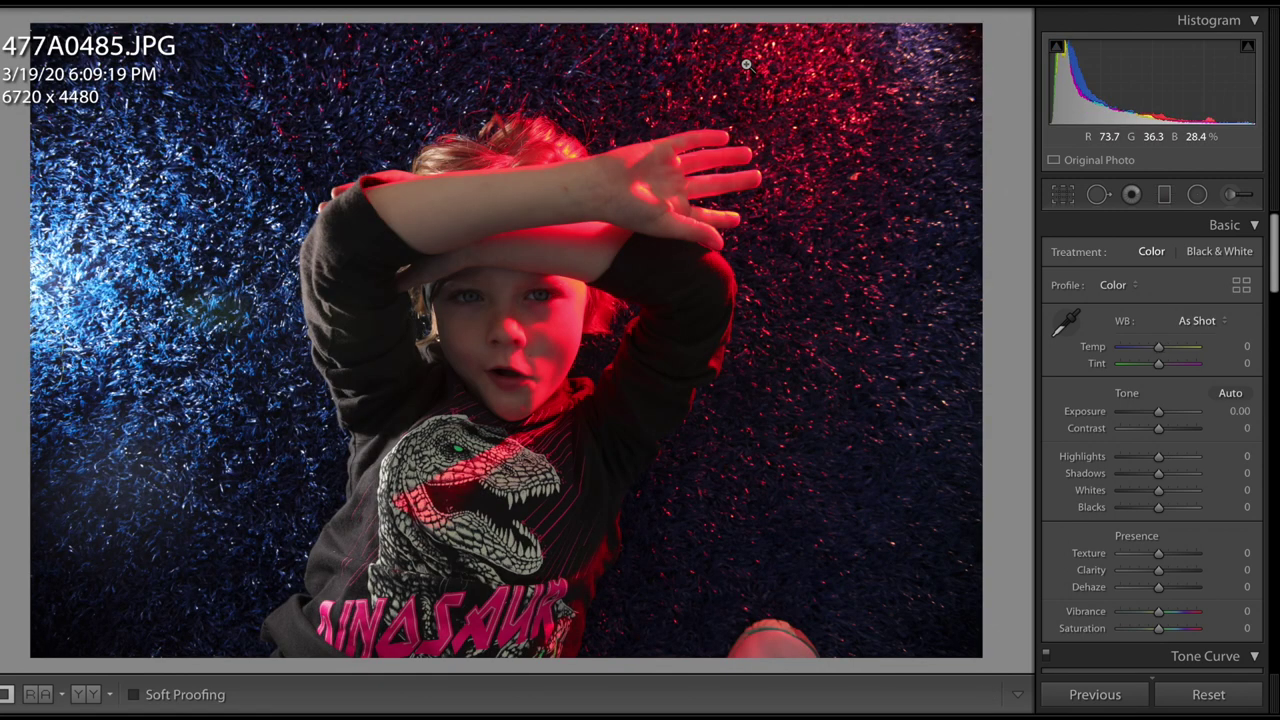
pyautogui.press('Right')
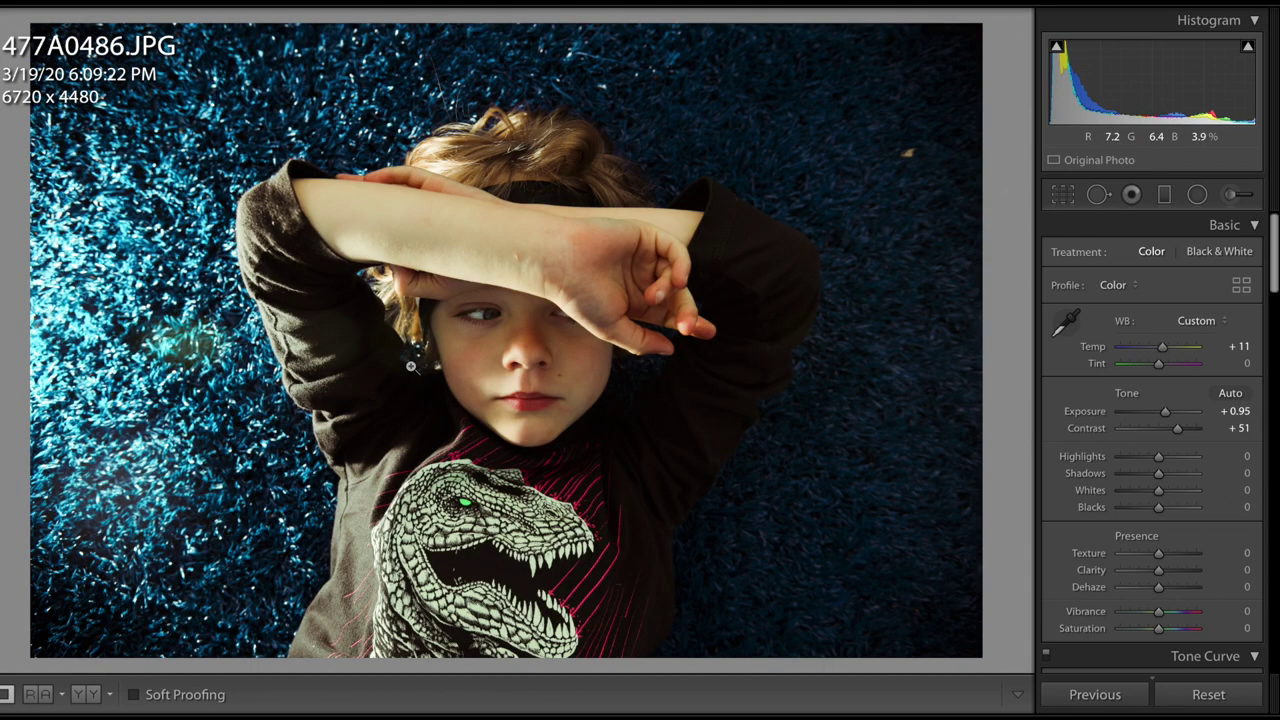